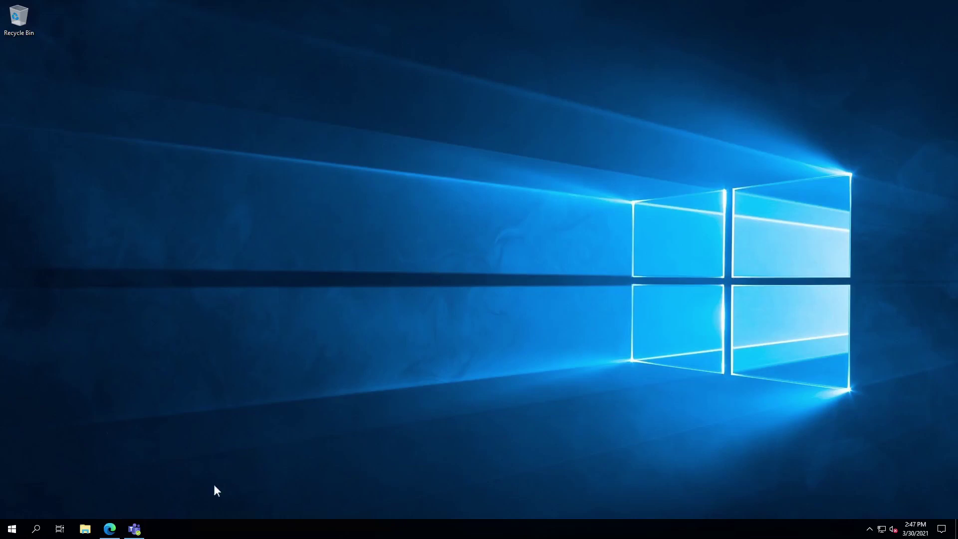
- Open the Demo team's General channel in Teams and show its Files tab with New Text Document.txt
{"action": "left_click", "coordinate": [133, 530]}
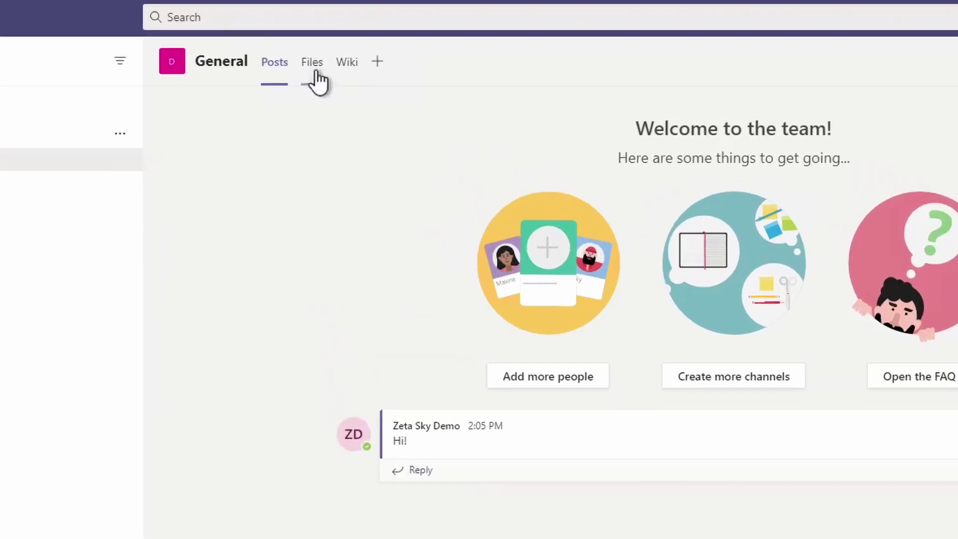
{"action": "left_click", "coordinate": [312, 80]}
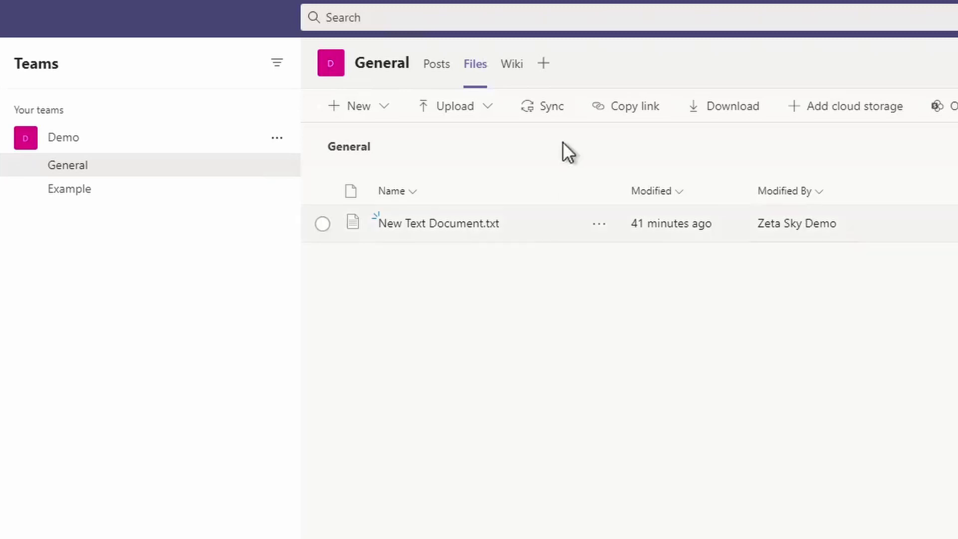
- Sync the General channel's files via OneDrive and open the synced Demo - General folder
{"action": "left_click", "coordinate": [551, 113]}
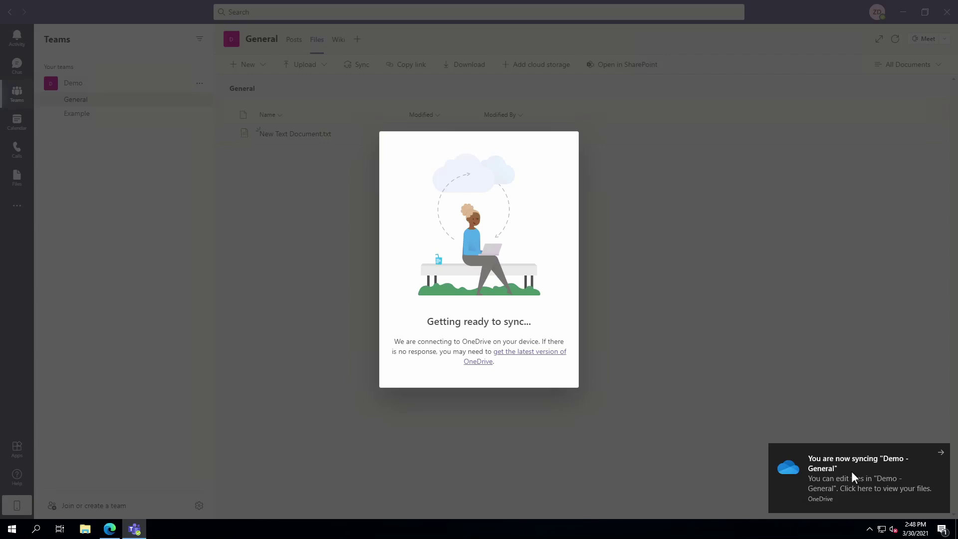
{"action": "left_click", "coordinate": [851, 471]}
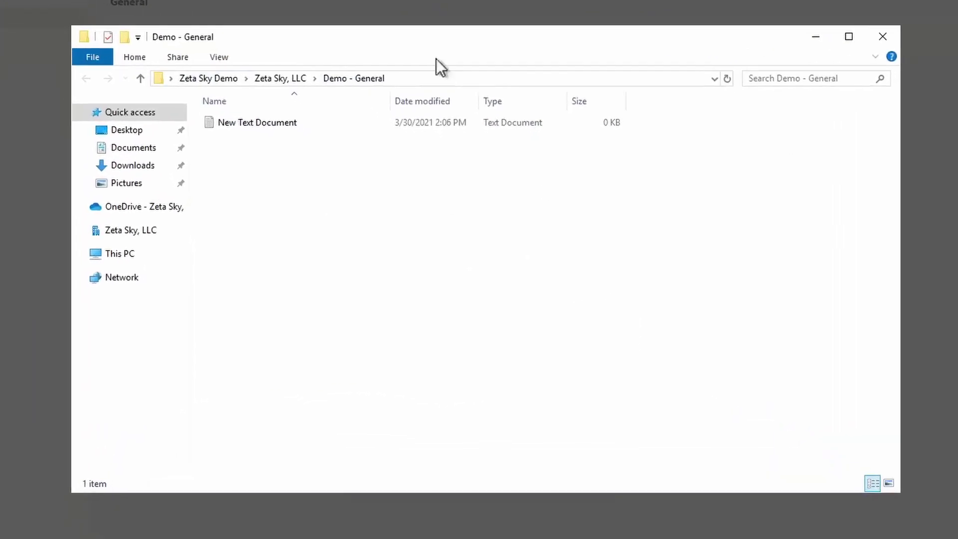
- Refresh the Demo - General folder and select New Text Document to see its online-only status
{"action": "right_click", "coordinate": [380, 214]}
{"action": "left_click", "coordinate": [431, 274]}
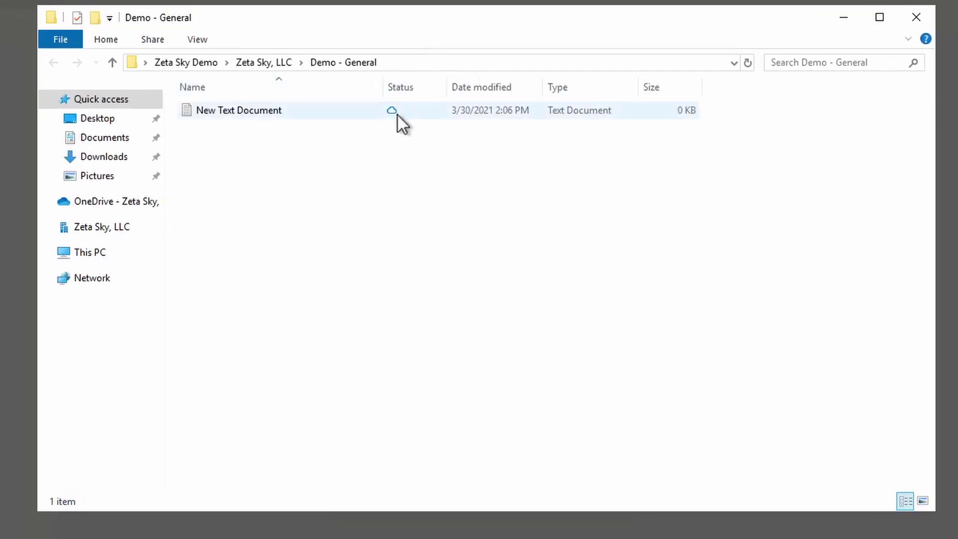
{"action": "mouse_move", "coordinate": [394, 115]}
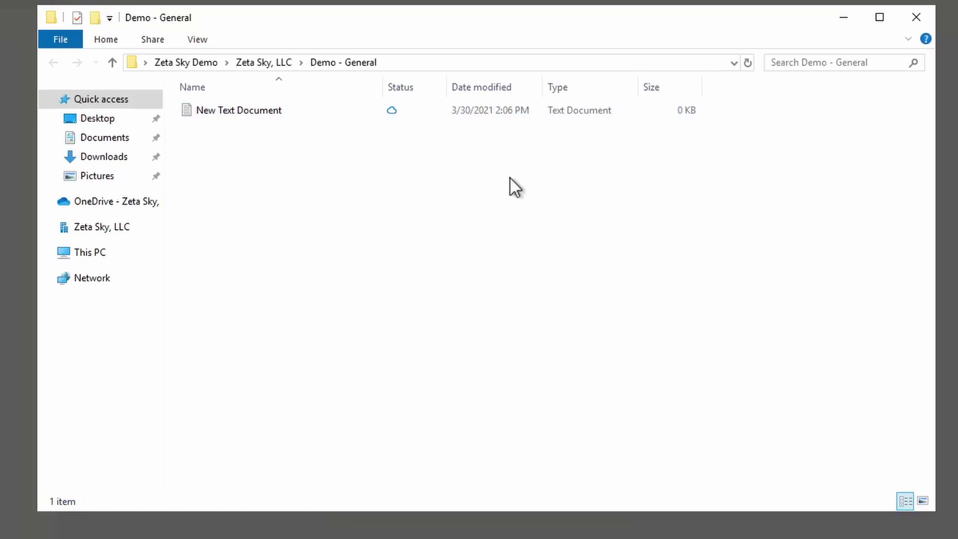
{"action": "left_click", "coordinate": [257, 115]}
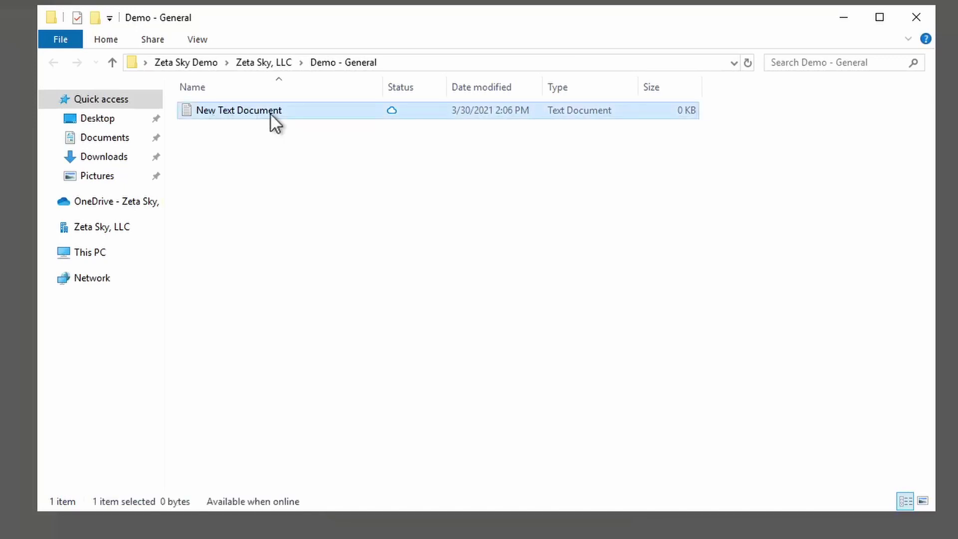
- Close the Demo - General folder window and minimize Teams to show the desktop
{"action": "left_click", "coordinate": [852, 18]}
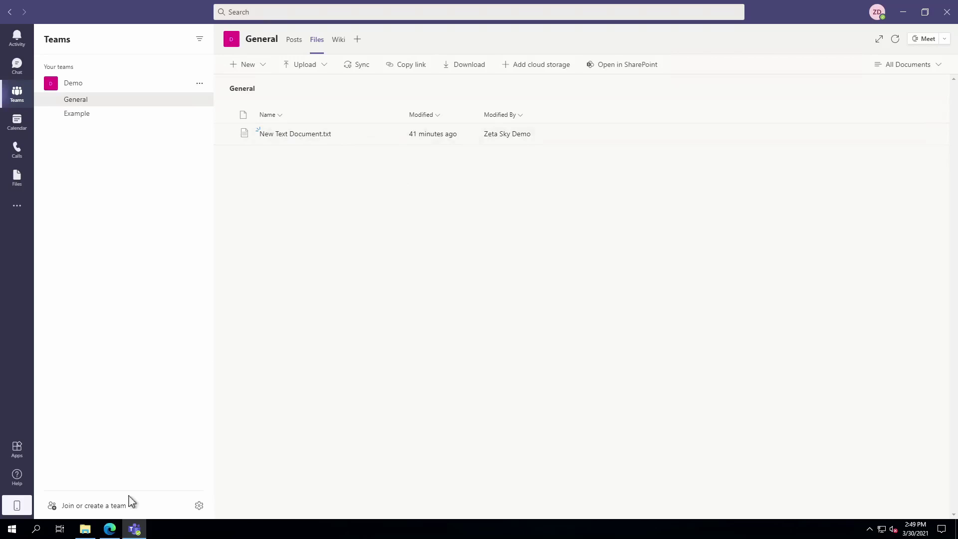
{"action": "left_click", "coordinate": [85, 529]}
{"action": "left_click", "coordinate": [434, 278]}
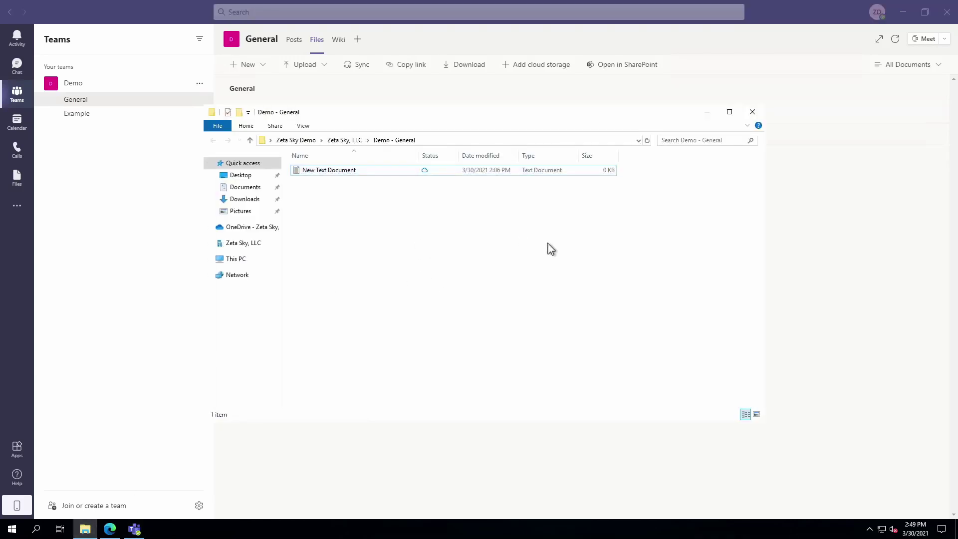
{"action": "left_click", "coordinate": [756, 118]}
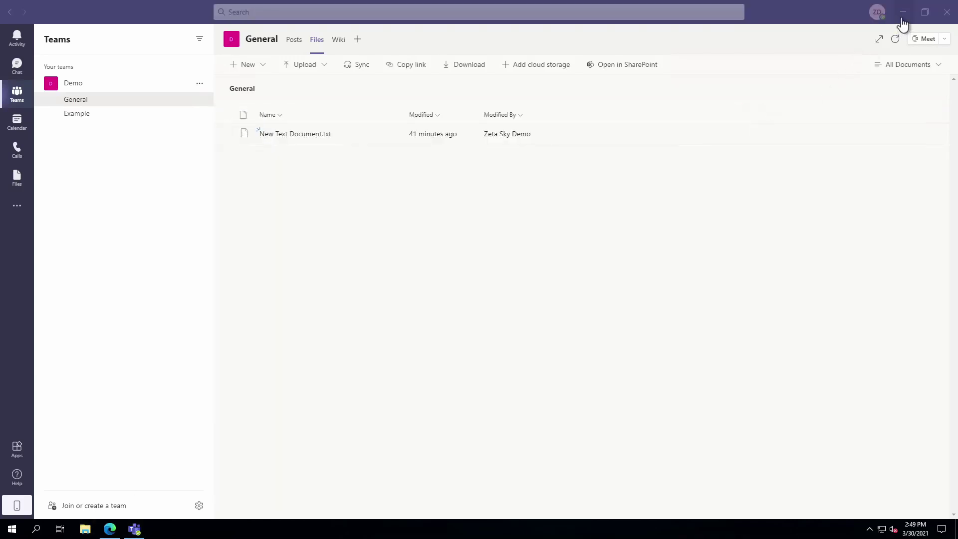
{"action": "left_click", "coordinate": [904, 12]}
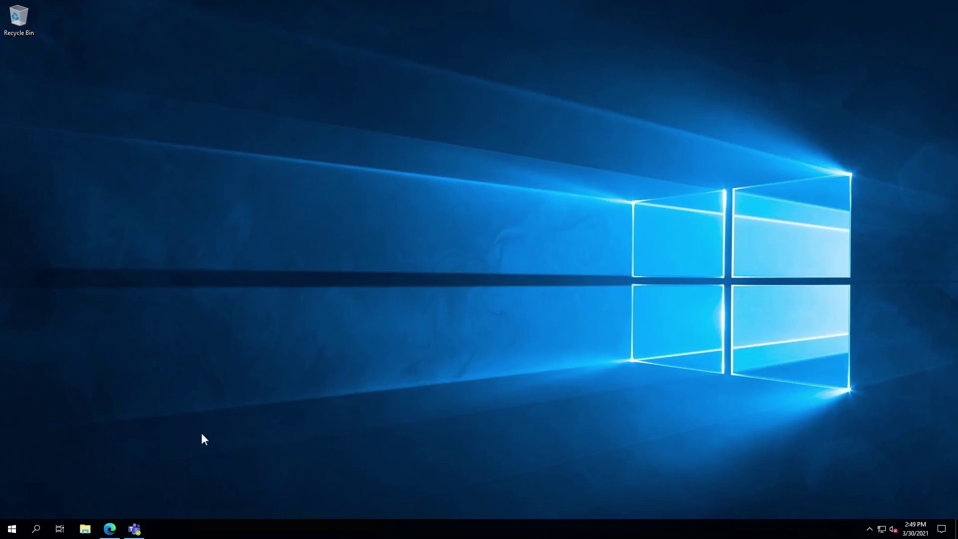
- Sync the SharePoint Demo Documents library from Edge, always allowing the site to open OneDrive
{"action": "left_click", "coordinate": [109, 529]}
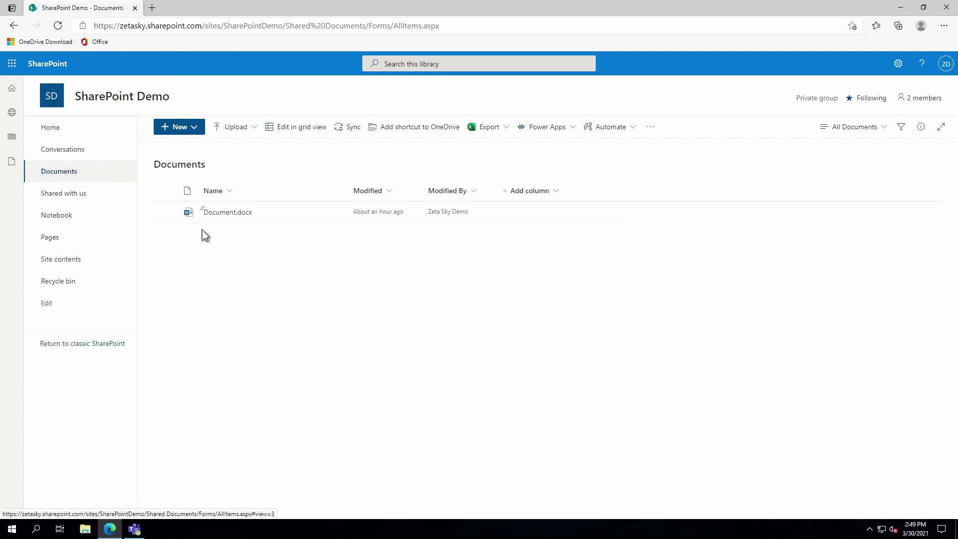
{"action": "left_click", "coordinate": [352, 129]}
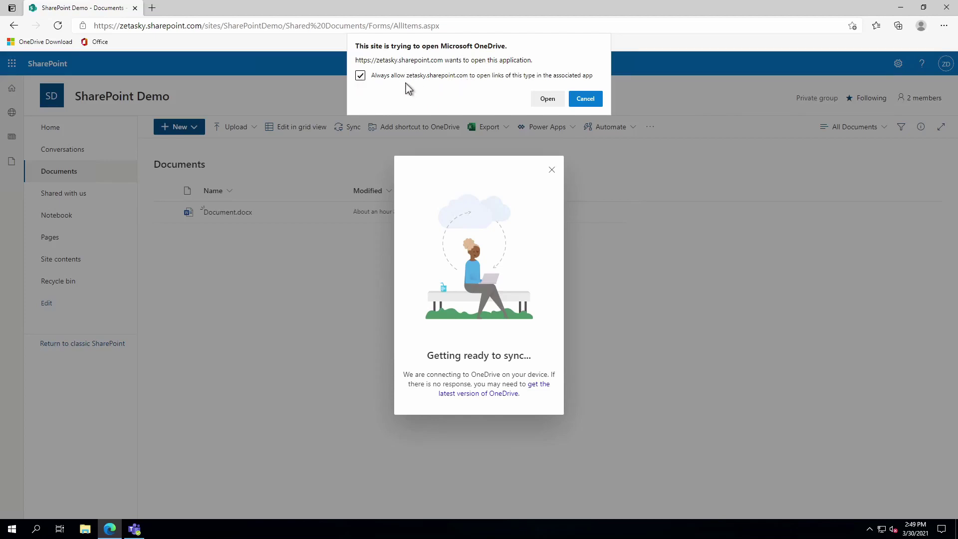
{"action": "left_click", "coordinate": [548, 99]}
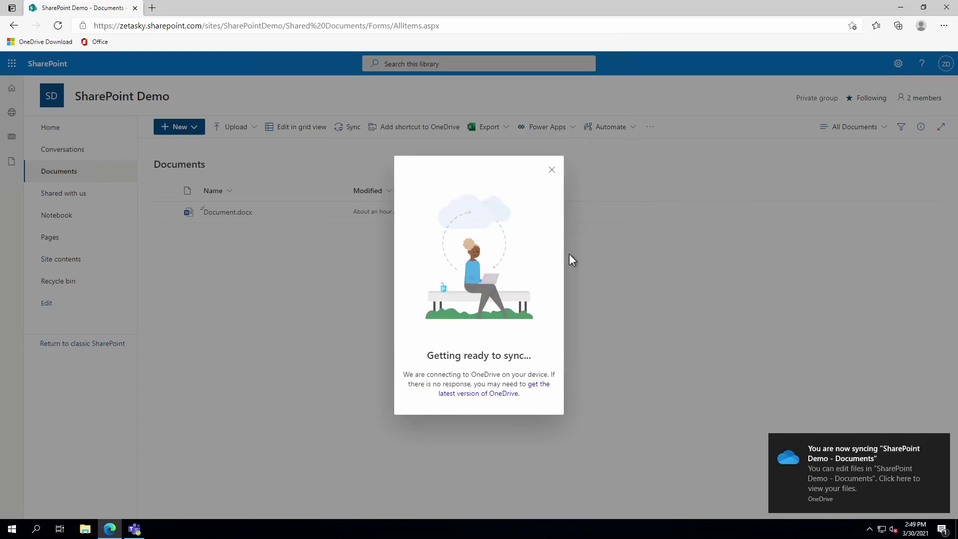
- Open the synced SharePoint Demo - Documents folder, select Document, then close the window
{"action": "left_click", "coordinate": [854, 463]}
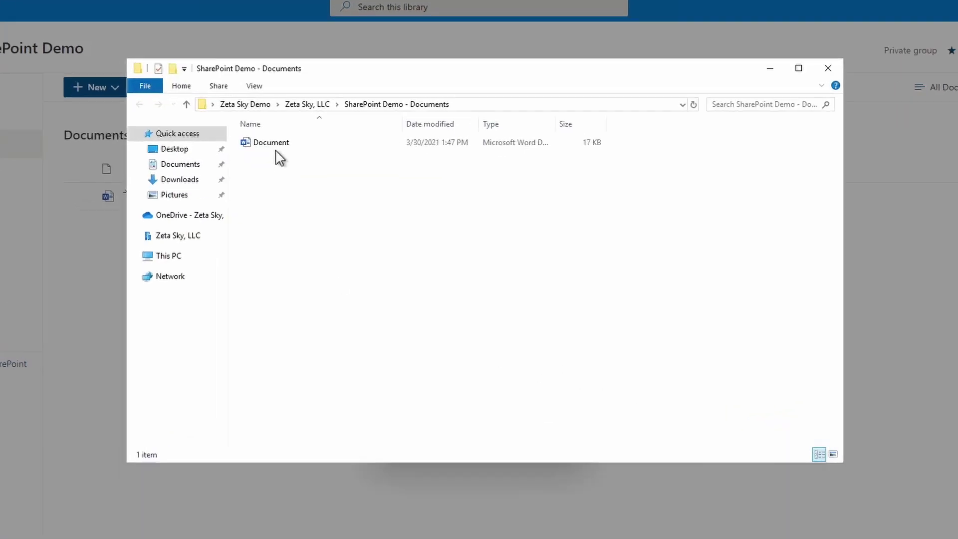
{"action": "left_click", "coordinate": [322, 167]}
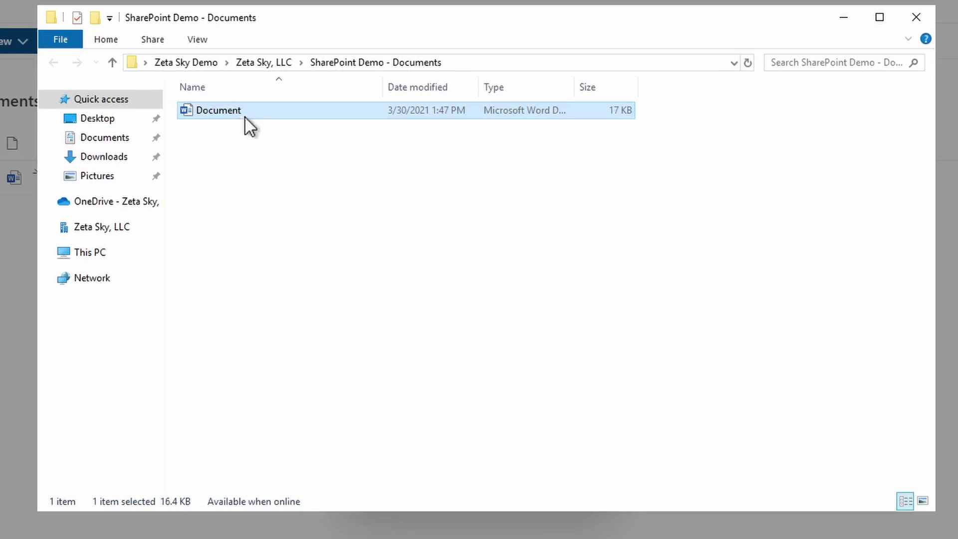
{"action": "left_click", "coordinate": [919, 17]}
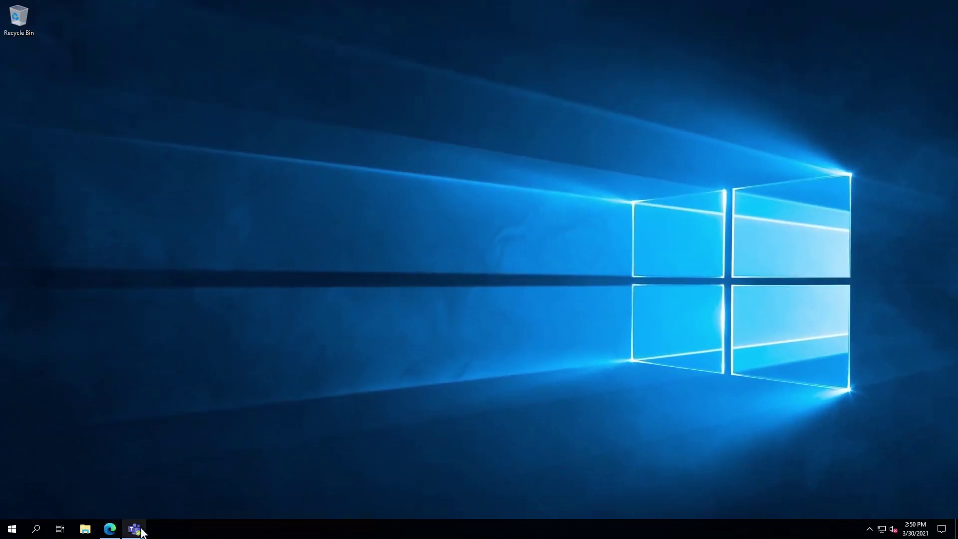
- Open File Explorer, widen the navigation pane, and go to the Zeta Sky, LLC folder
{"action": "mouse_move", "coordinate": [116, 534]}
{"action": "left_click", "coordinate": [86, 530]}
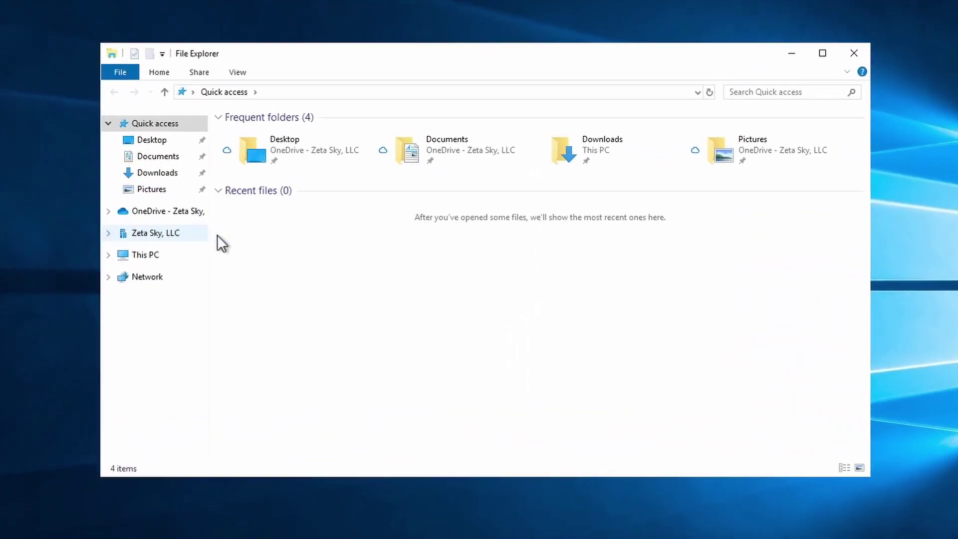
{"action": "left_click_drag", "start_coordinate": [210, 235], "coordinate": [273, 230]}
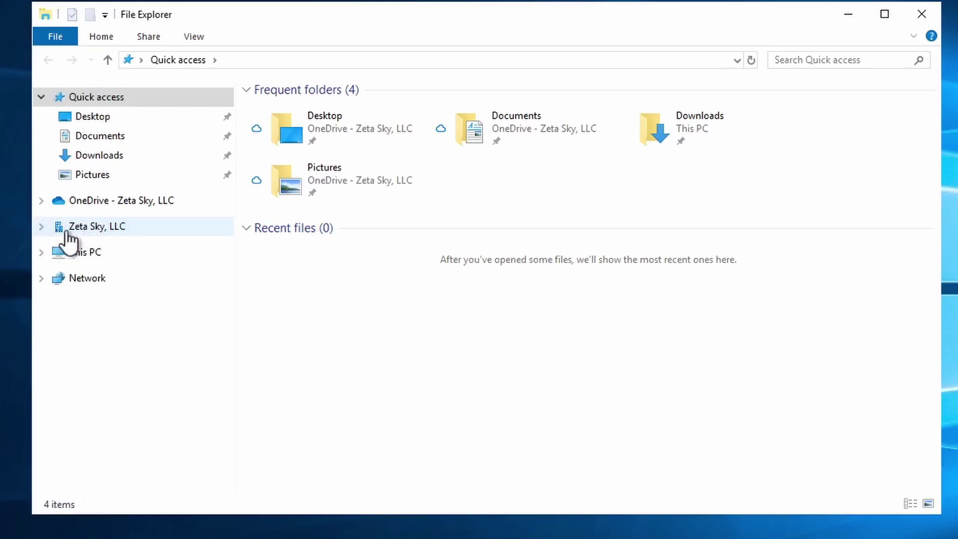
{"action": "left_click", "coordinate": [114, 231]}
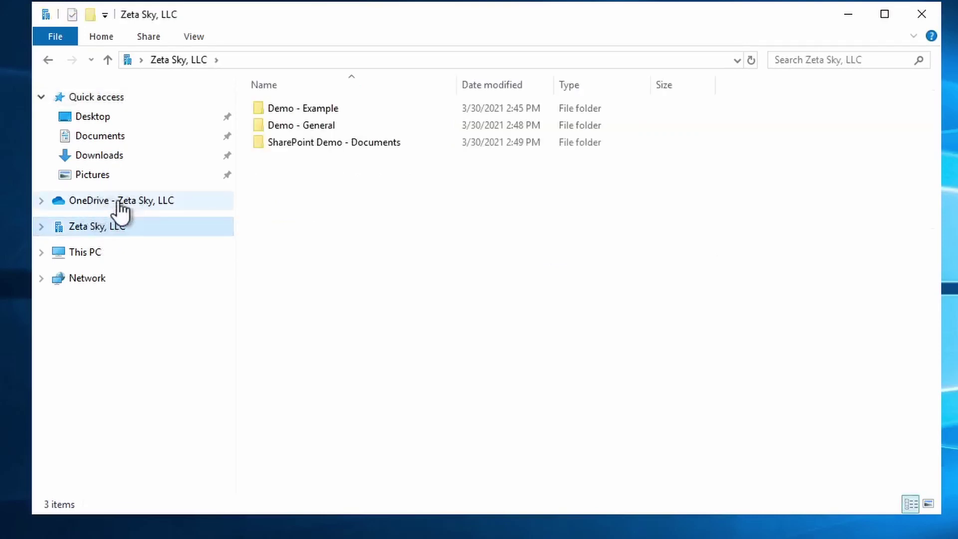
{"action": "left_click", "coordinate": [118, 204]}
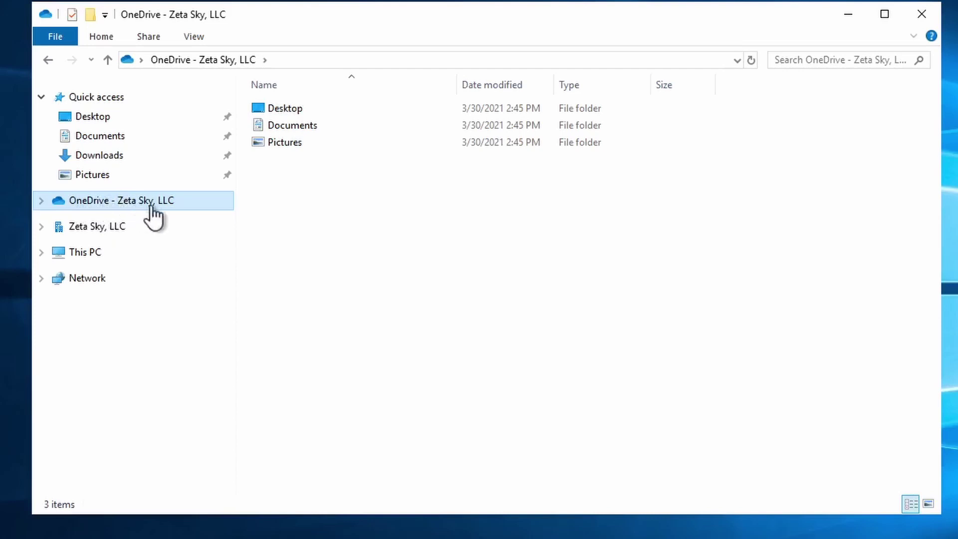
{"action": "left_click", "coordinate": [80, 230]}
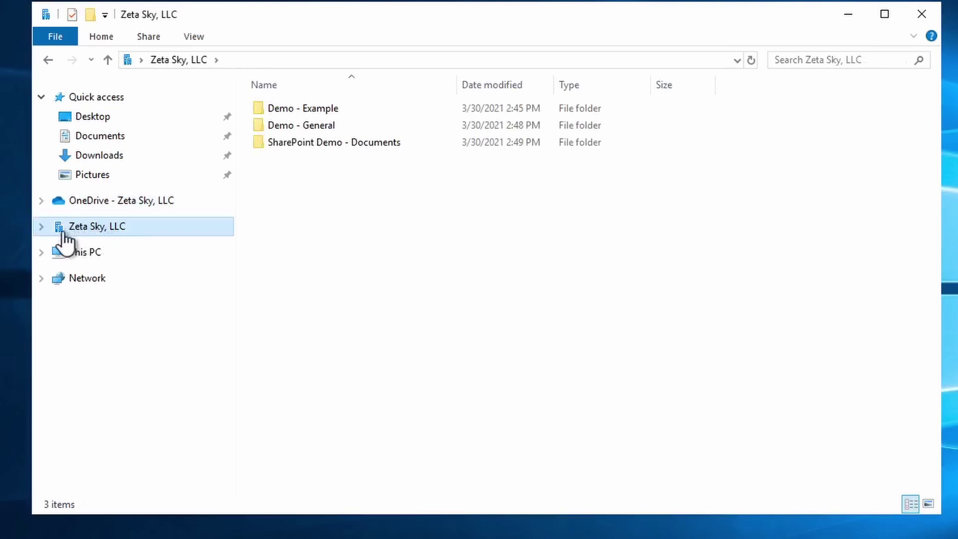
- Open the Demo - General folder, then return to Zeta Sky, LLC
{"action": "left_click", "coordinate": [280, 125]}
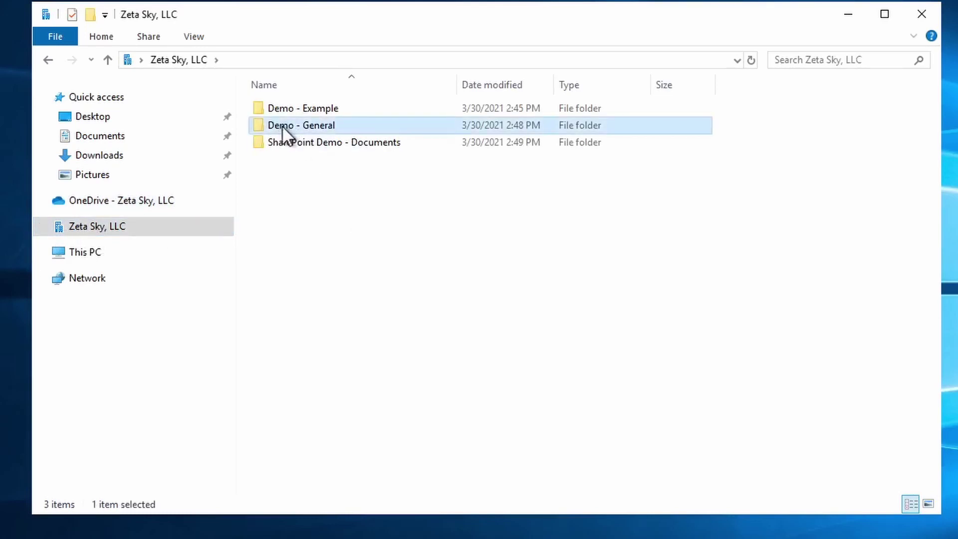
{"action": "left_click", "coordinate": [316, 126]}
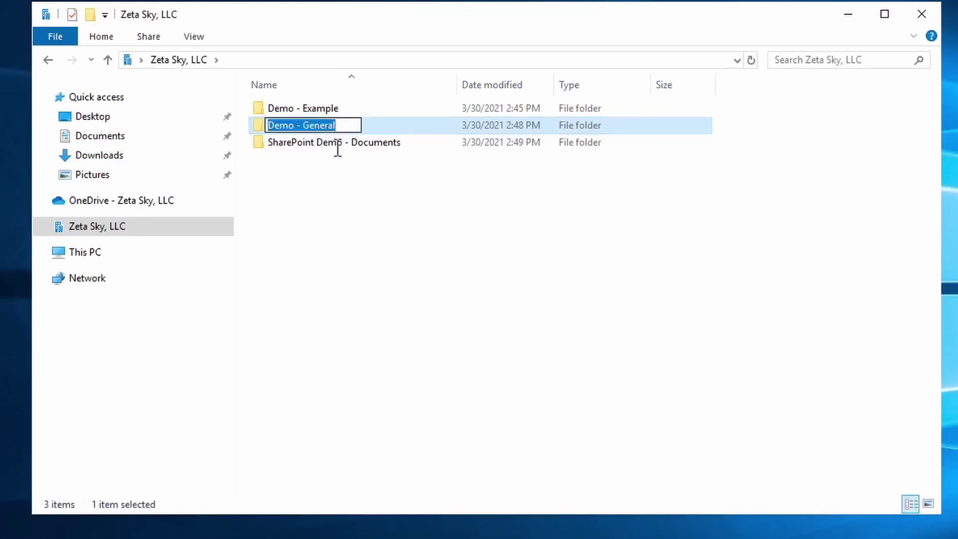
{"action": "left_click", "coordinate": [338, 150]}
{"action": "double_click", "coordinate": [333, 132]}
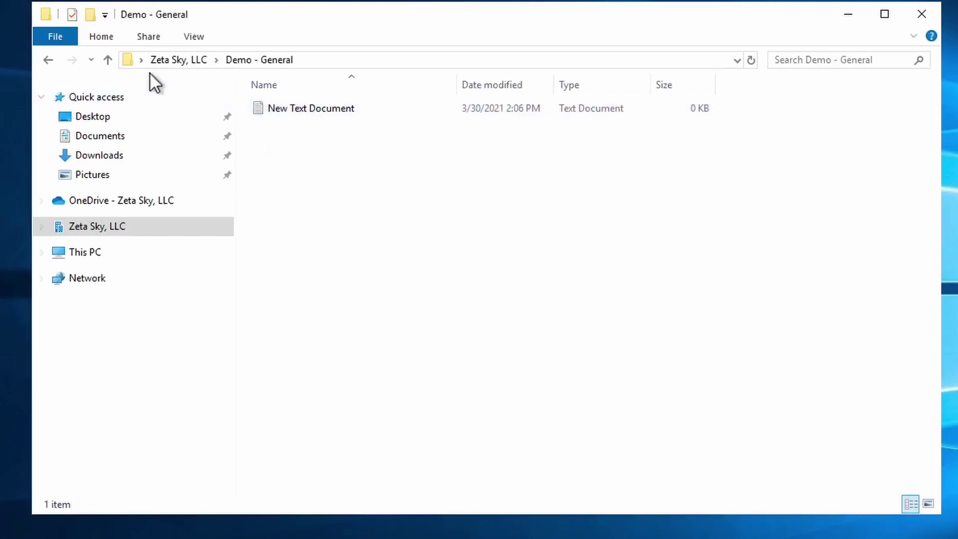
{"action": "left_click", "coordinate": [45, 61]}
{"action": "left_click", "coordinate": [296, 175]}
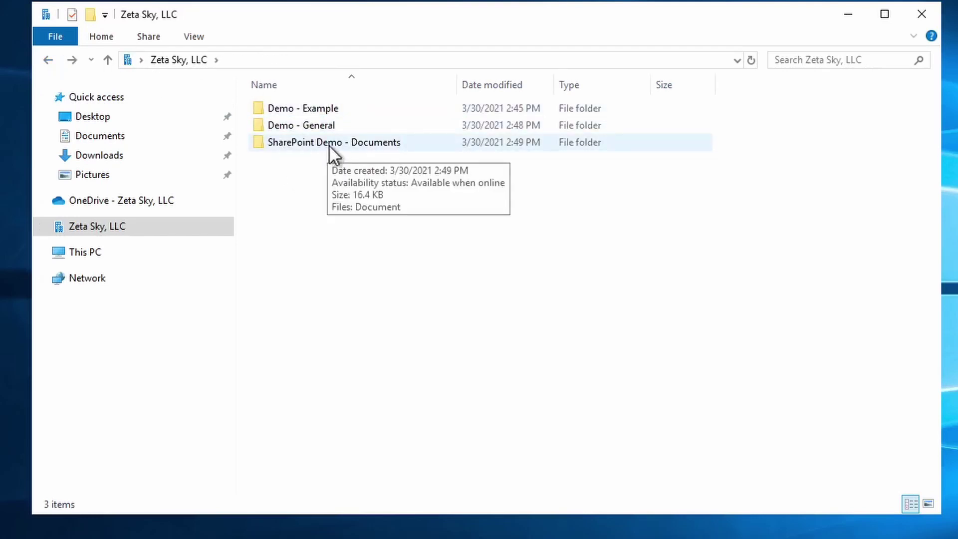
- Open SharePoint Demo - Documents to see the 17 KB Word file Document
{"action": "double_click", "coordinate": [376, 145]}
{"action": "left_click", "coordinate": [293, 114]}
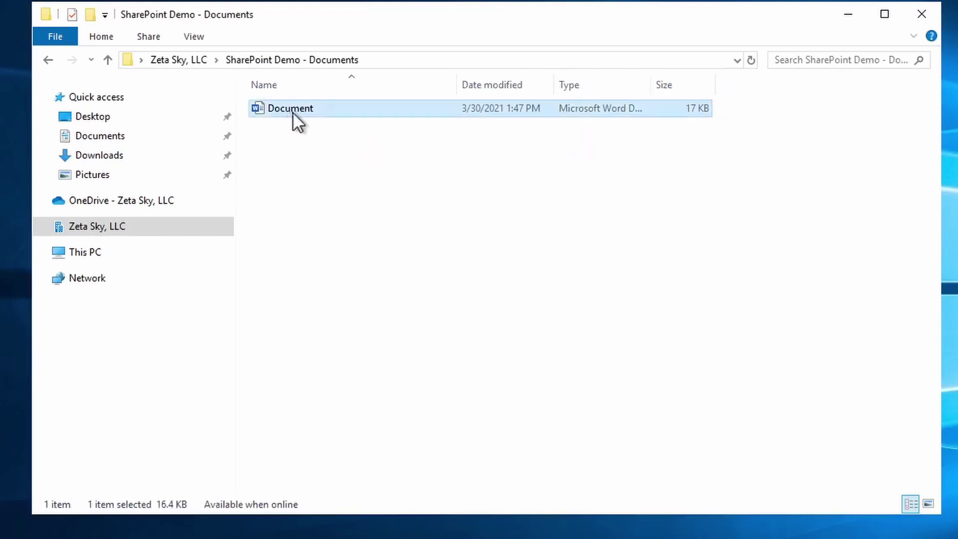
{"action": "left_click", "coordinate": [330, 159]}
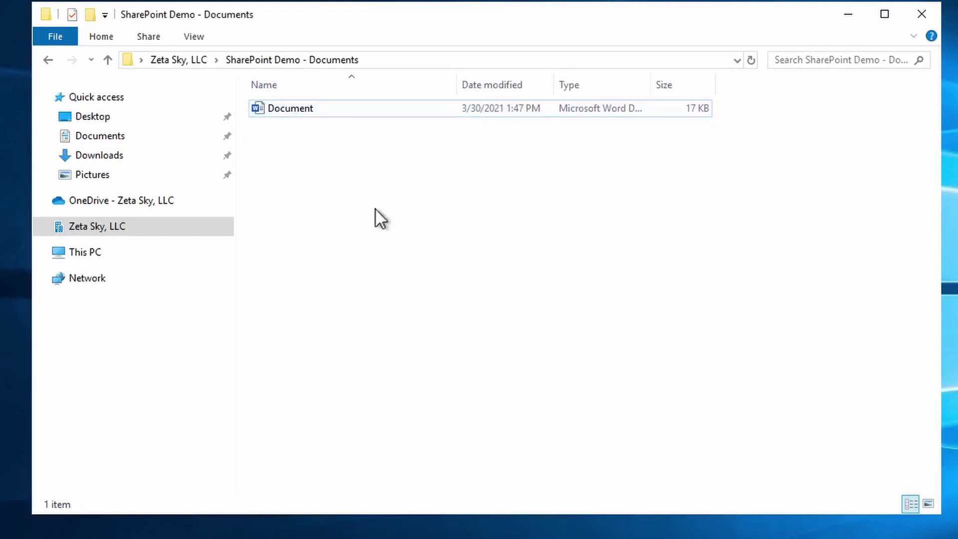